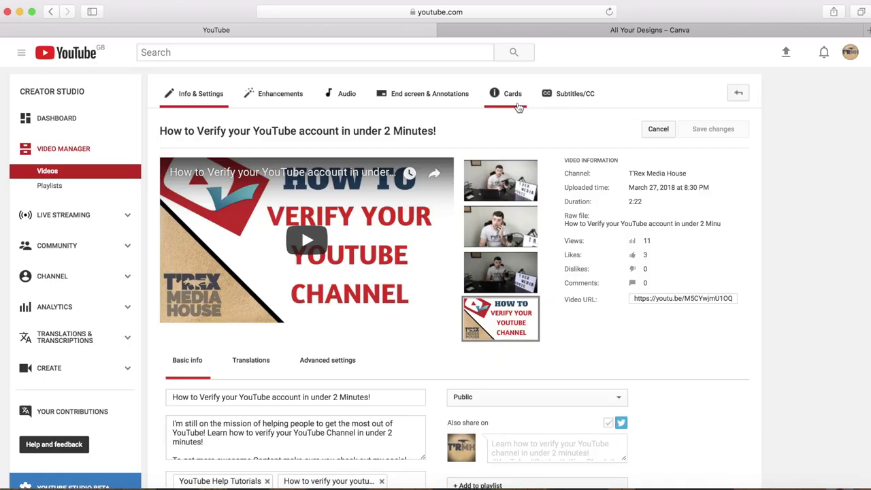
Go to the 'All Your Designs – Canva' tab and scroll Create a design down to Social Media & Email Headers.
left_click(665, 31)
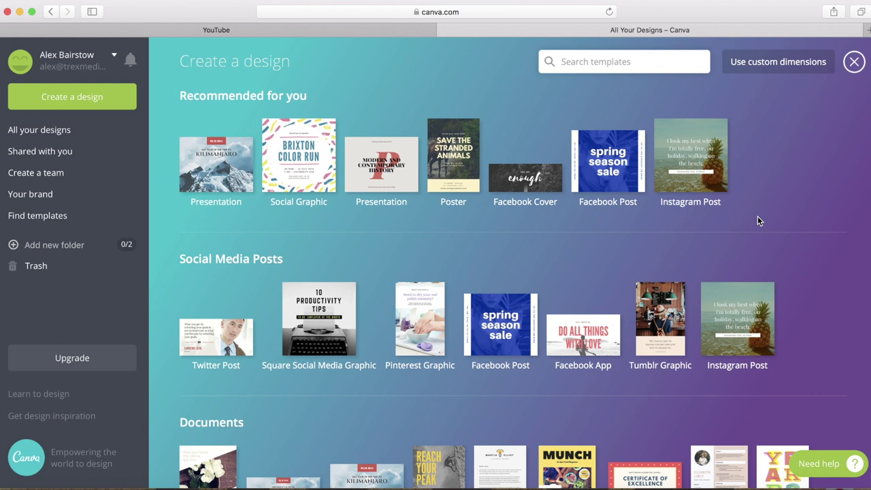
scroll(757, 220, "down", 3)
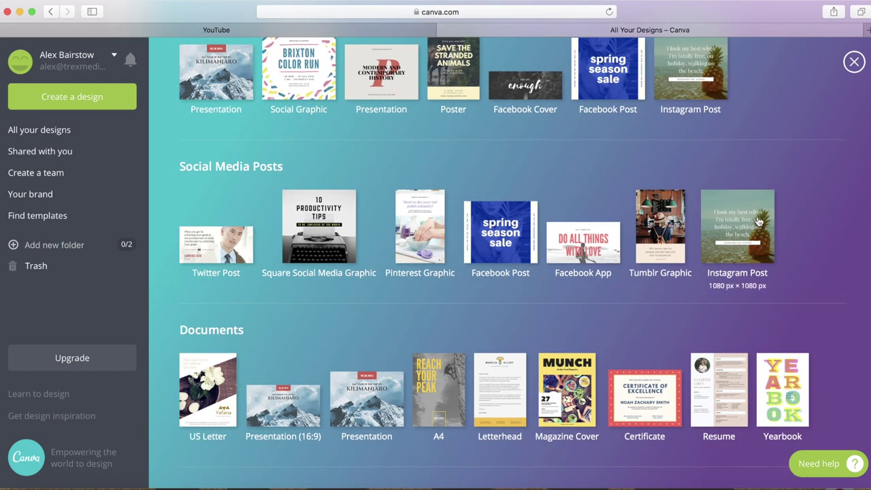
scroll(757, 220, "up", 3)
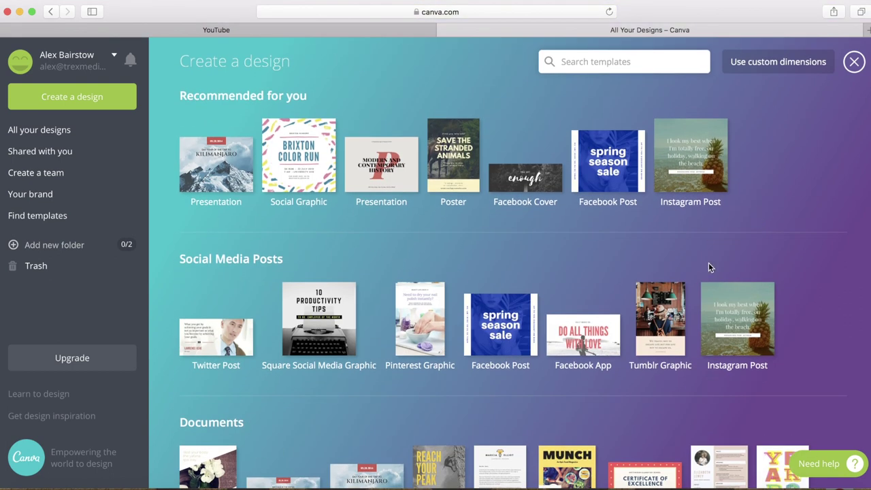
scroll(708, 266, "down", 3)
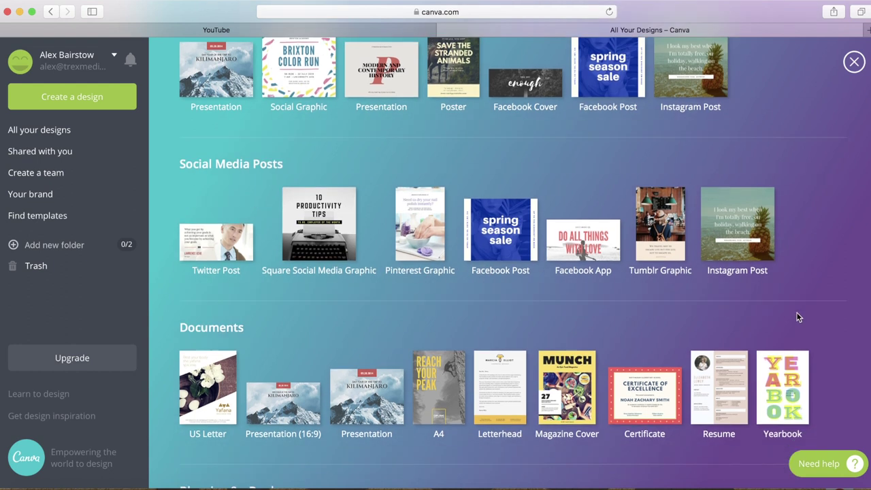
scroll(798, 317, "down", 1)
scroll(798, 317, "down", 2)
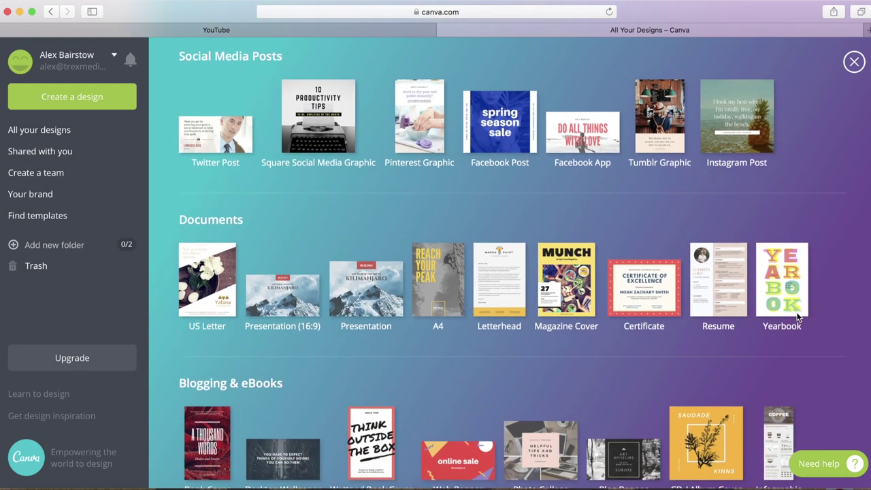
scroll(799, 317, "down", 1)
scroll(798, 317, "down", 2)
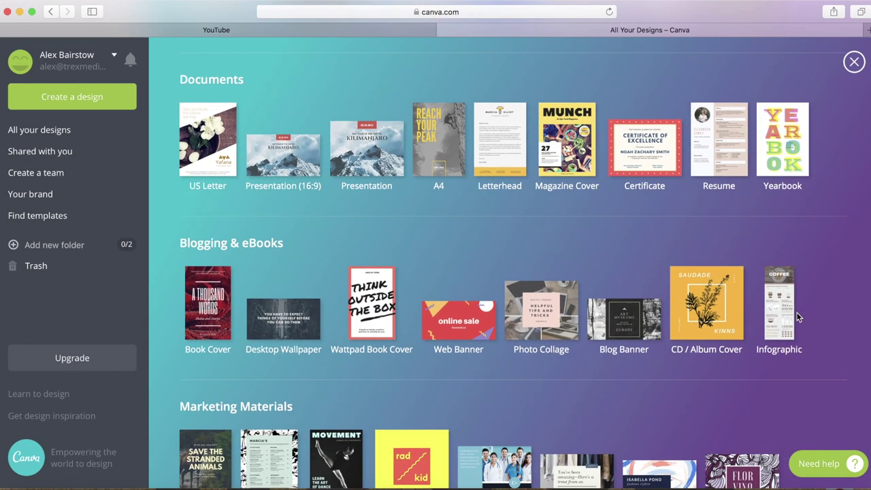
scroll(798, 316, "down", 2)
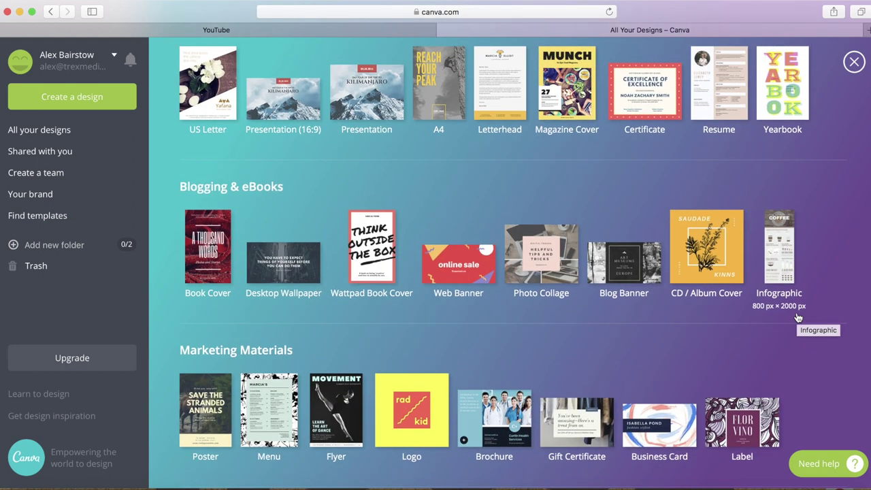
scroll(799, 317, "down", 2)
scroll(421, 219, "down", 2)
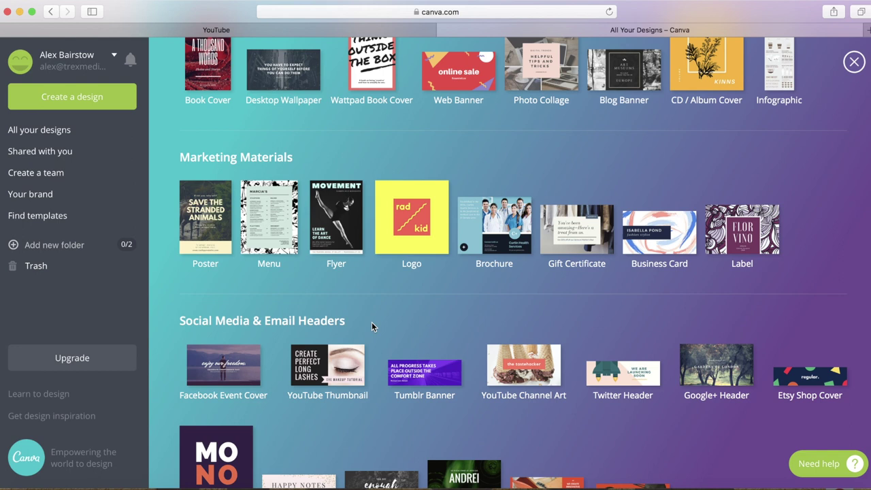
scroll(372, 322, "down", 2)
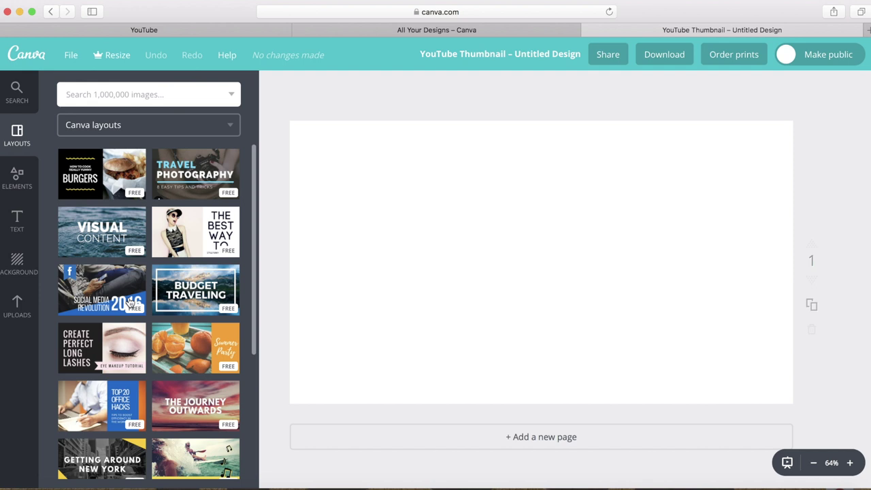
Try layouts like Create Perfect Long Lashes and Top 20 Office Hacks, ending with Social Media Revolution 2016.
left_click(105, 348)
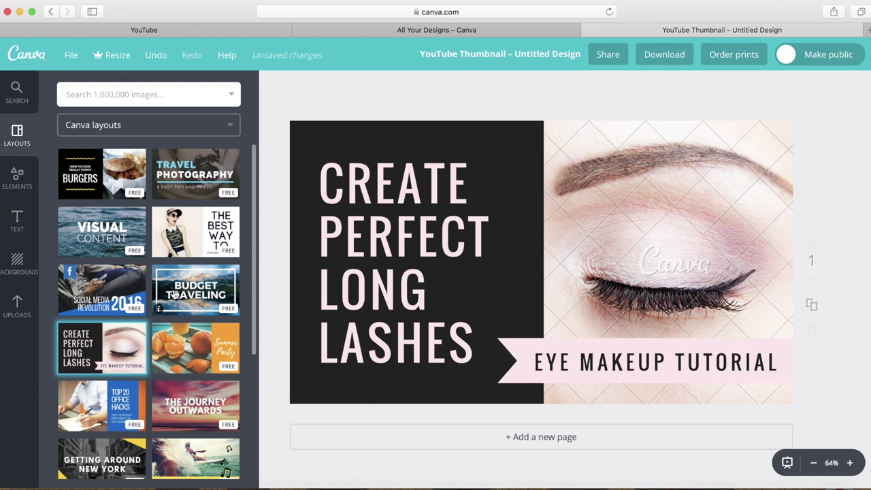
left_click(196, 232)
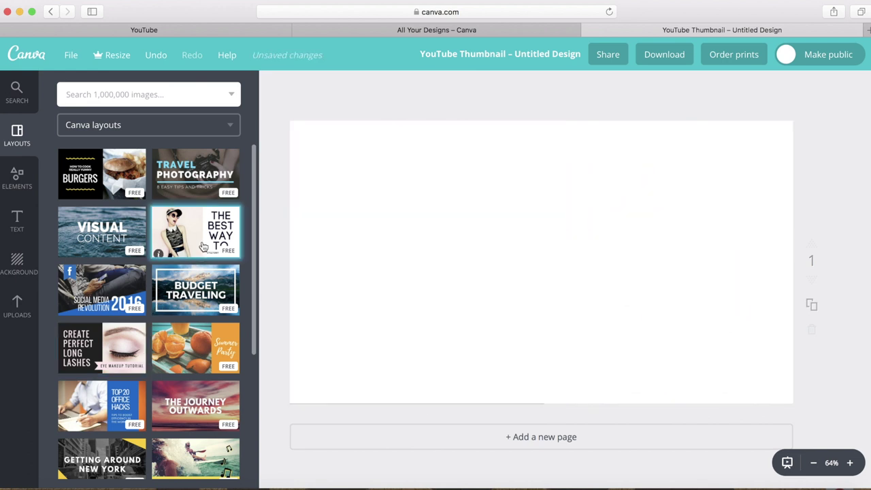
left_click(196, 408)
left_click(124, 405)
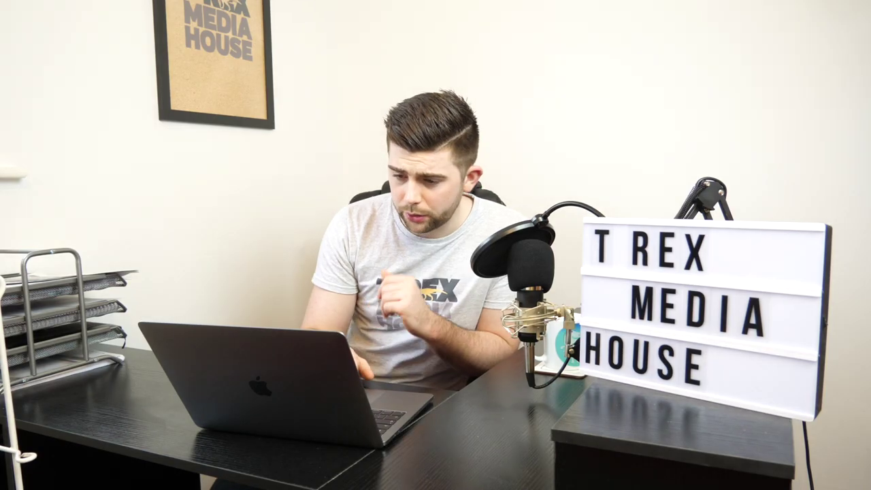
Replace the SOCIAL MEDIA REVOLUTION headline with 'HOW TO CREATE THE PERFECT THUMBNAIL'.
left_click(552, 313)
double_click(552, 314)
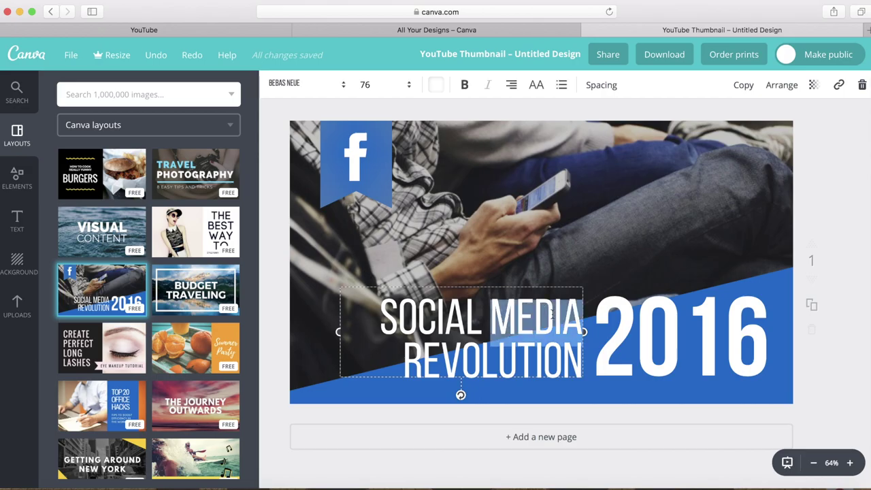
left_click(518, 361)
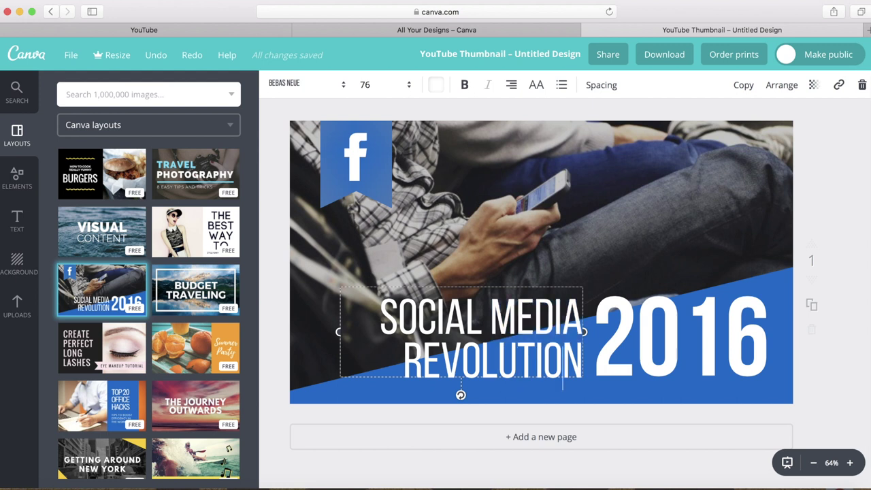
key("BackSpace")
key("BackSpace")
key("BackSpace")
key("BackSpace")
key("BackSpace")
key("BackSpace")
key("BackSpace")
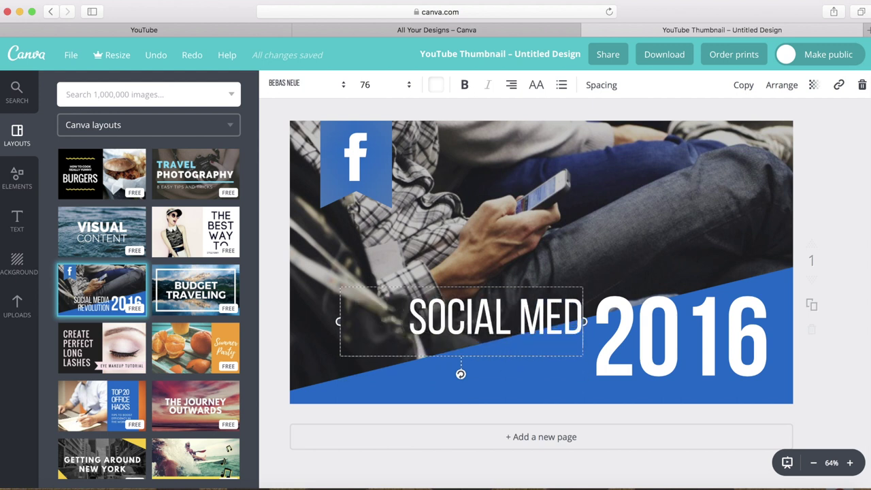
key("BackSpace")
key("BackSpace")
key("BackSpace")
key("BackSpace")
key("BackSpace")
key("BackSpace")
key("BackSpace")
key("BackSpace")
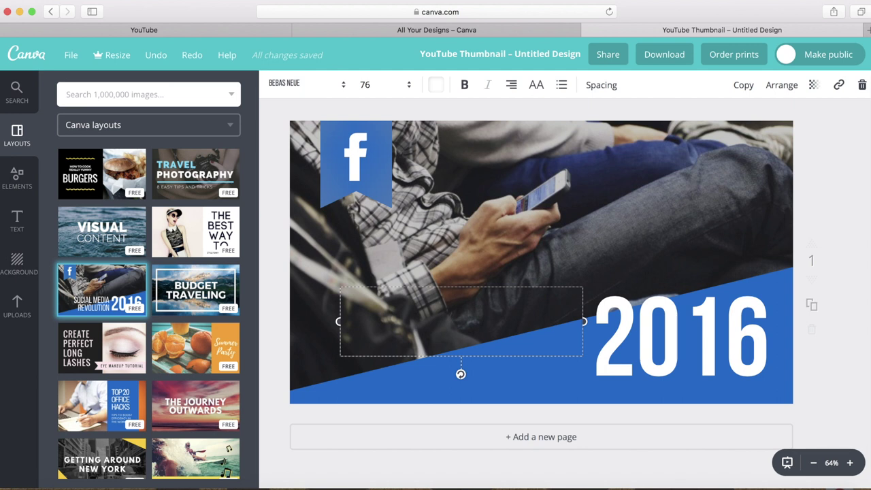
type("HOW TO C")
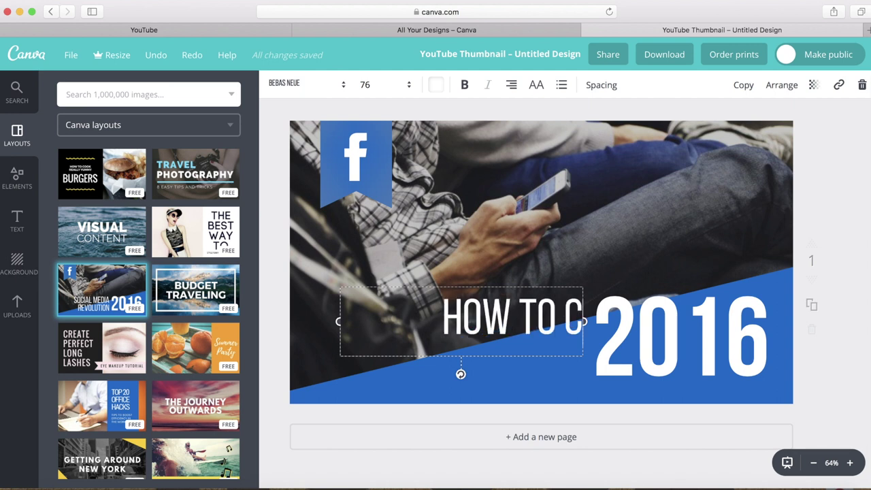
type("REATE THE")
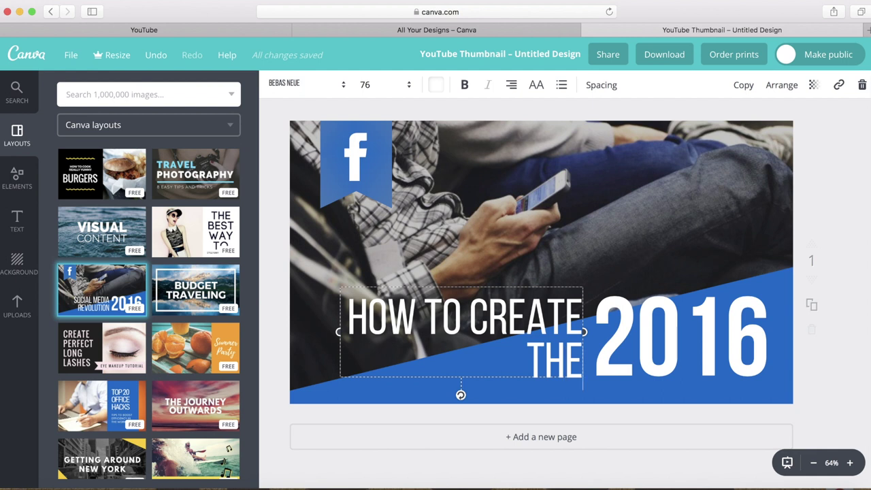
type(" PERFECT")
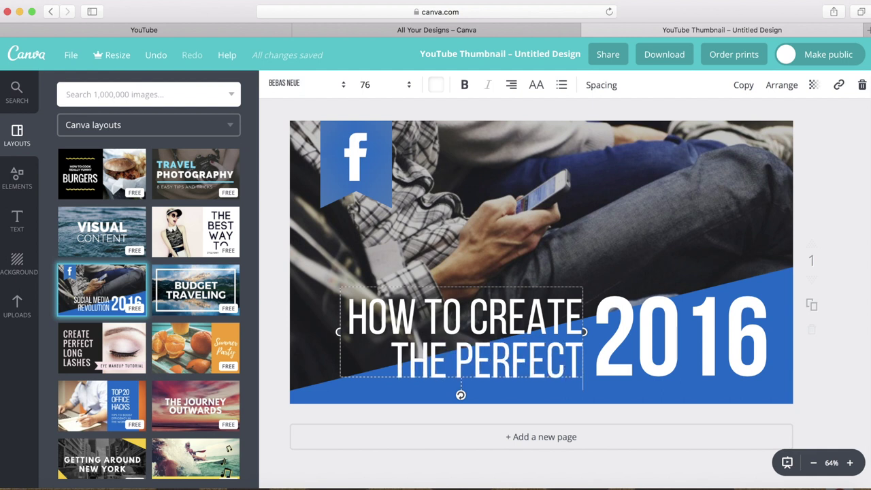
type(" THUMBNAIL")
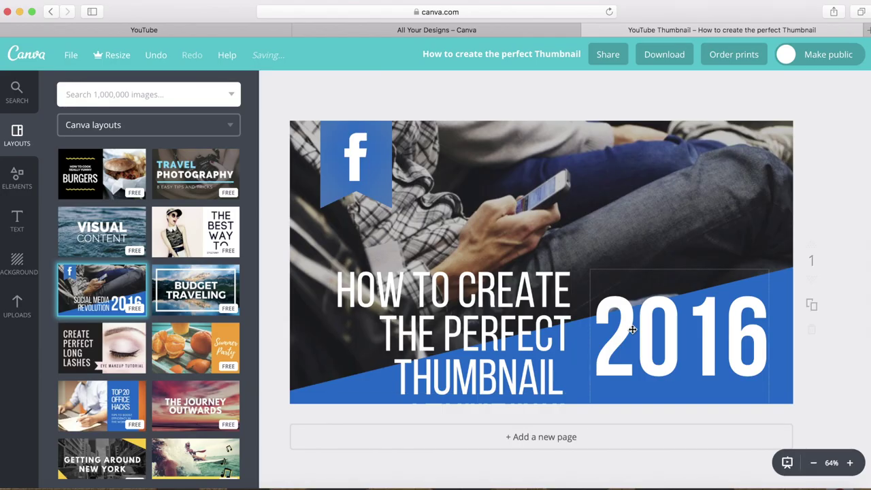
Delete the 2016 text, widen the title onto two lines and move it to the top.
left_click(671, 319)
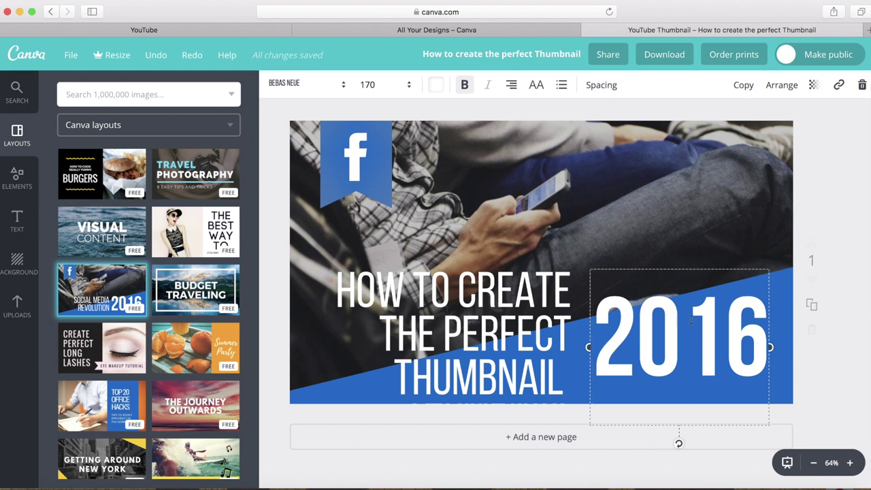
double_click(715, 323)
key("Delete")
left_click_drag(724, 334, 657, 413)
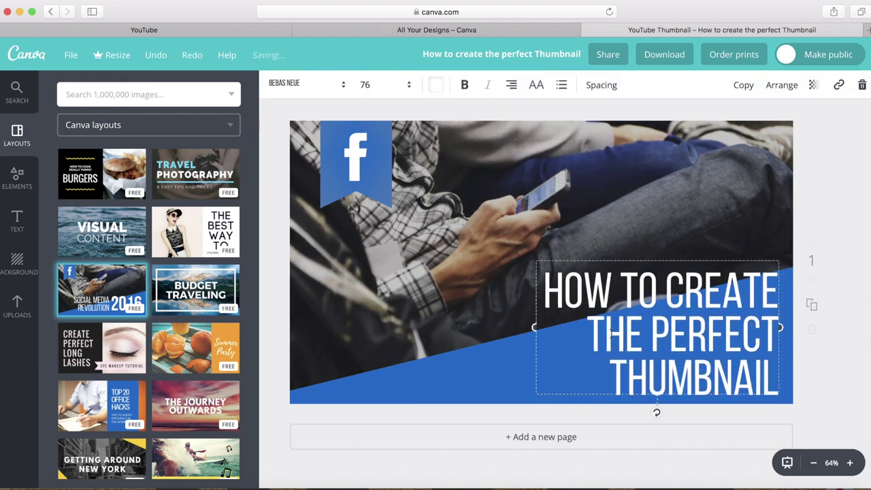
left_click_drag(505, 326, 456, 305)
left_click_drag(616, 313, 616, 183)
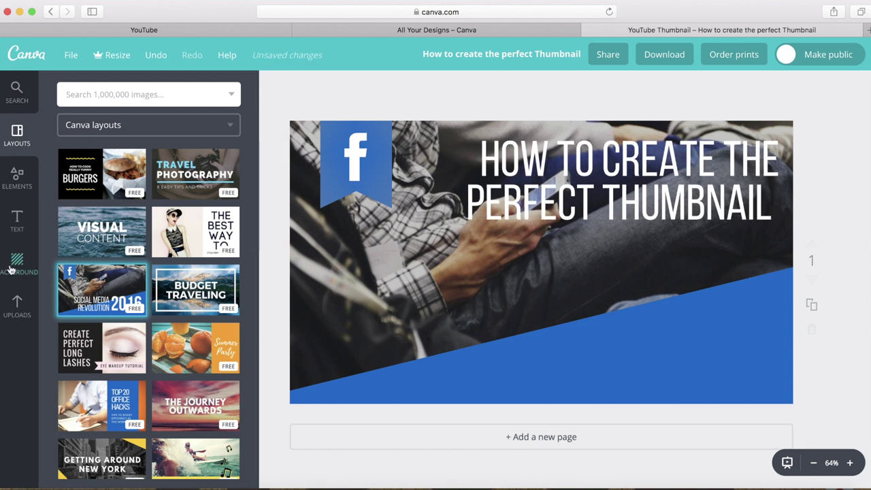
Make the uploaded kraft-paper image the background and delete the Facebook ribbon.
left_click(17, 305)
scroll(143, 317, "down", 2)
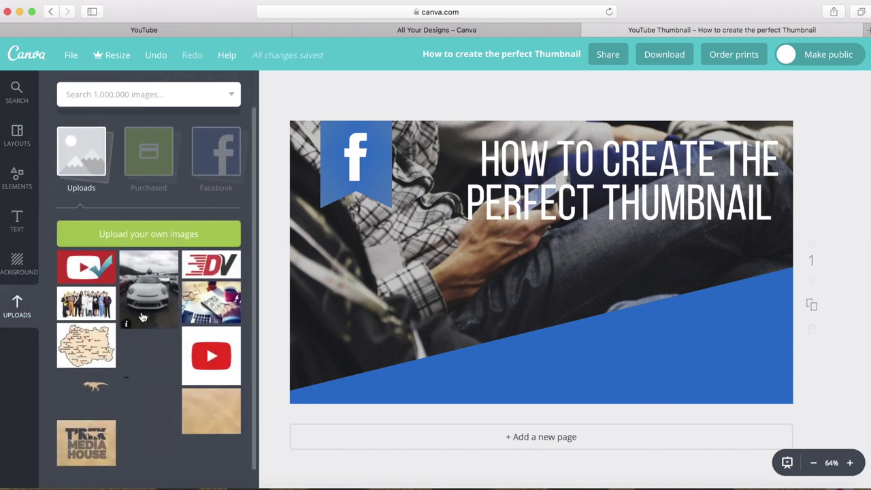
left_click_drag(197, 402, 407, 233)
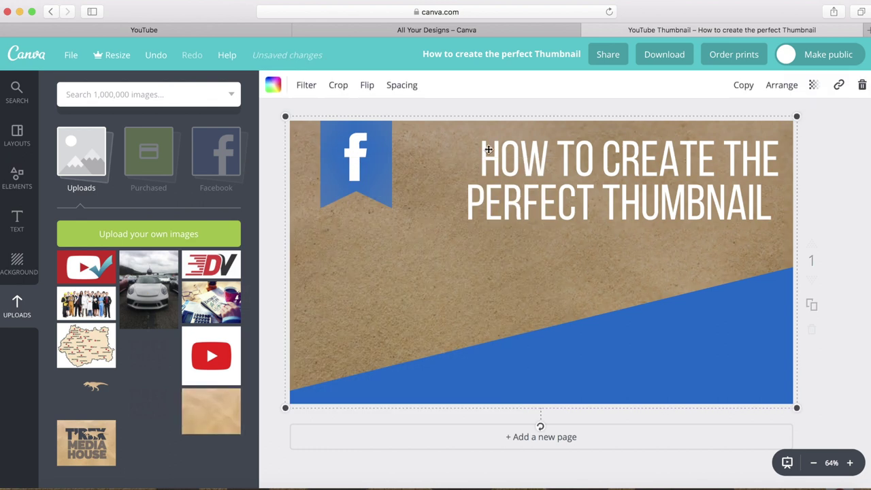
left_click(348, 149)
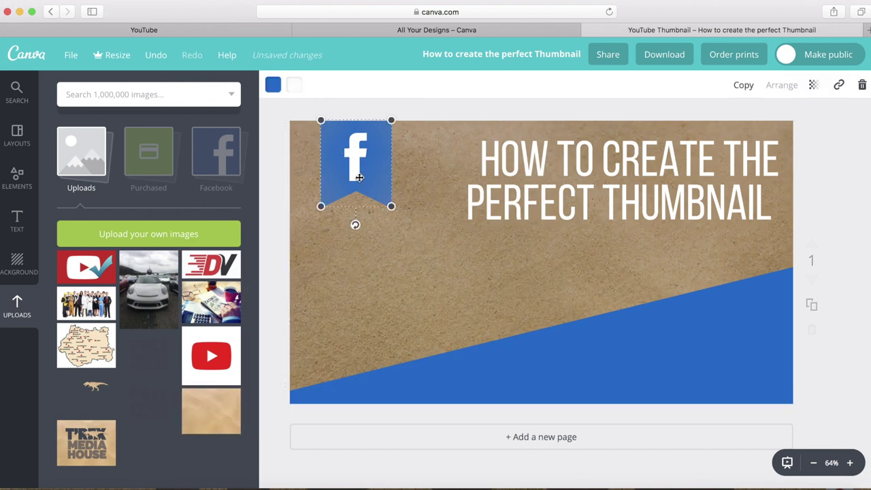
key("Delete")
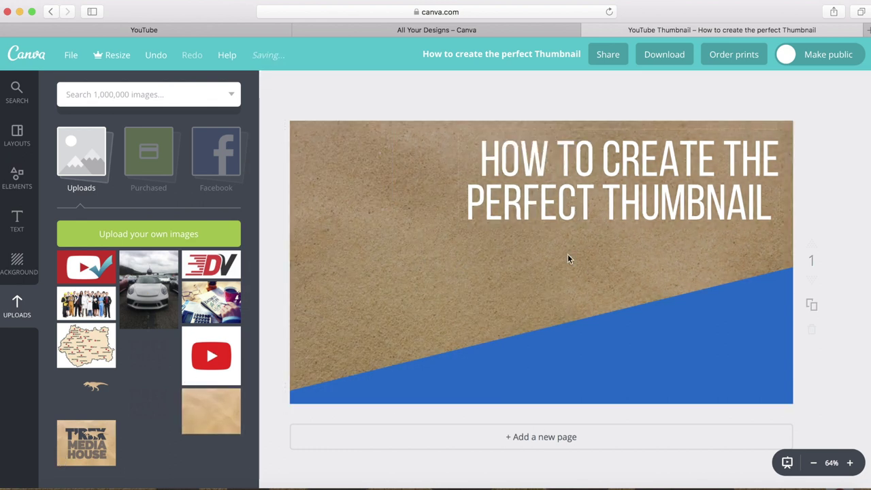
Place the T'Rex Media House logo, shrunk to fit the top-left corner.
left_click(542, 286)
left_click_drag(156, 371, 524, 179)
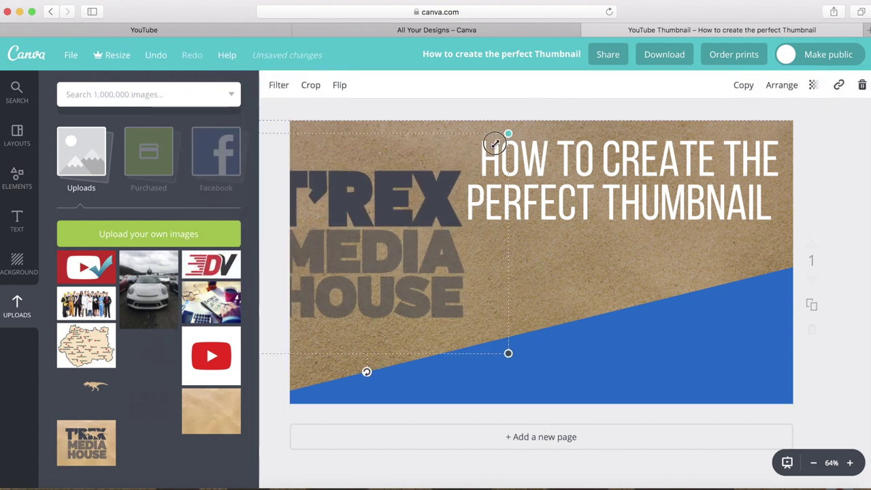
left_click_drag(542, 108, 385, 220)
left_click_drag(327, 292, 385, 175)
left_click_drag(438, 236, 416, 222)
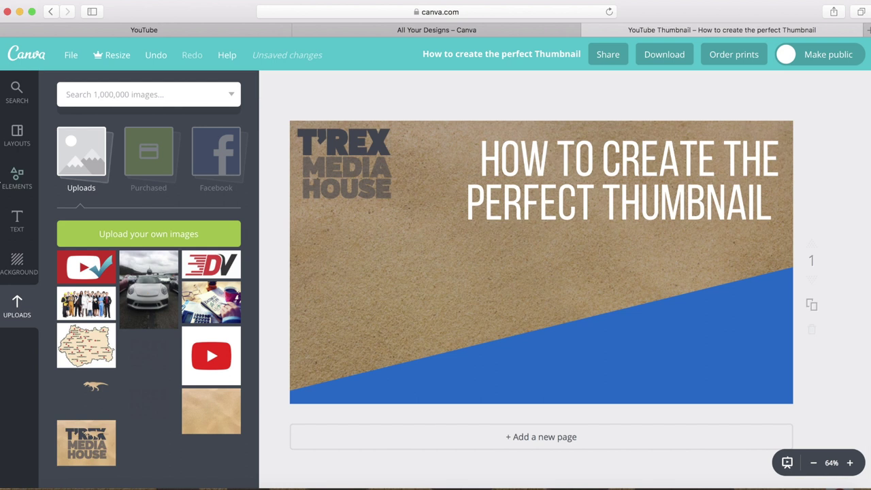
Add a solid white triangle from Elements > Shapes at the top-left, discarding an outline triangle.
left_click(16, 183)
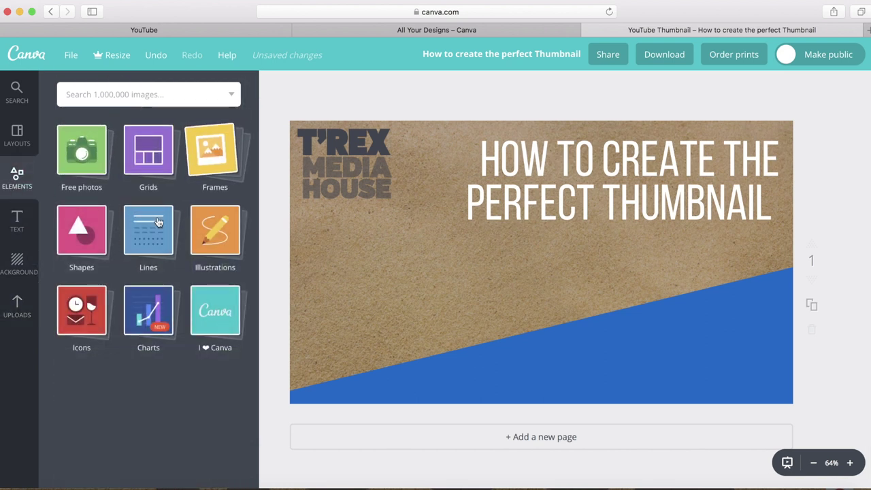
left_click(102, 232)
scroll(191, 331, "down", 3)
scroll(145, 373, "down", 8)
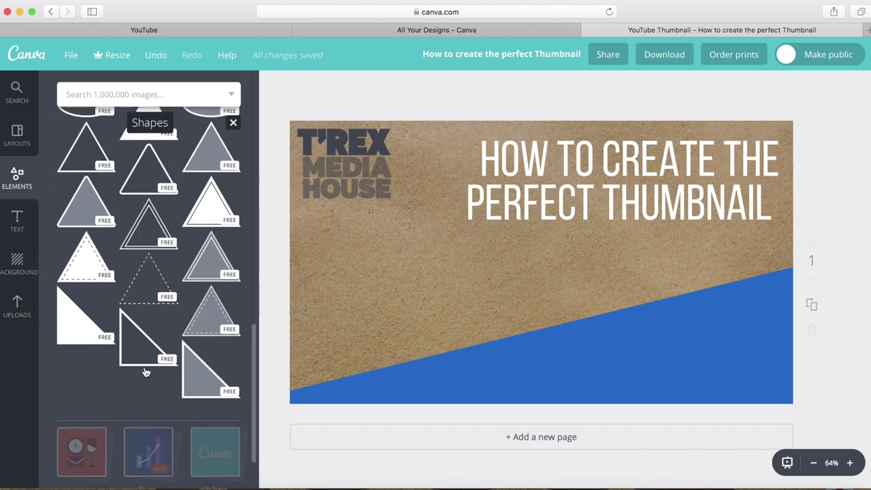
scroll(145, 372, "down", 3)
left_click_drag(129, 371, 319, 147)
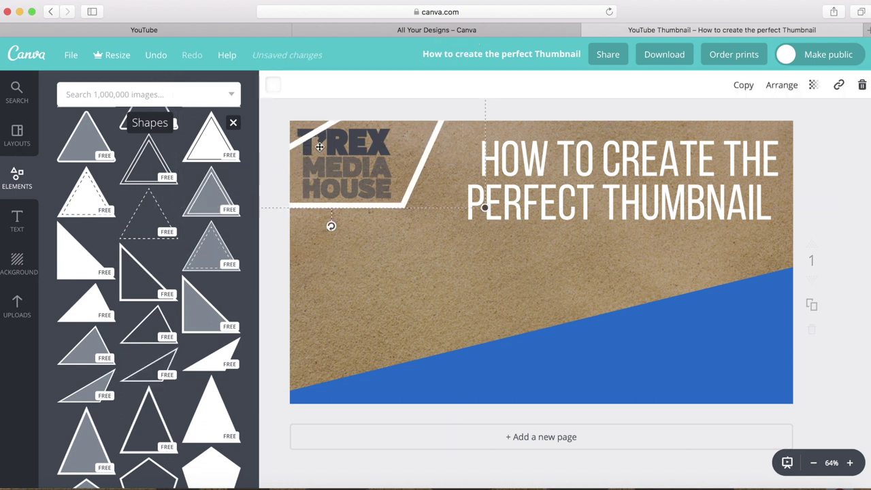
key("Delete")
left_click_drag(211, 408, 345, 181)
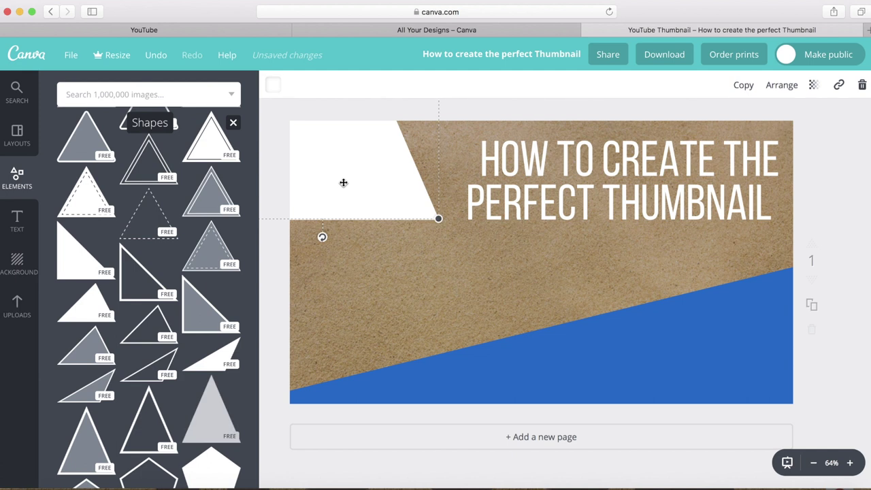
Send the triangle back behind the logo and recolour it red.
left_click(782, 85)
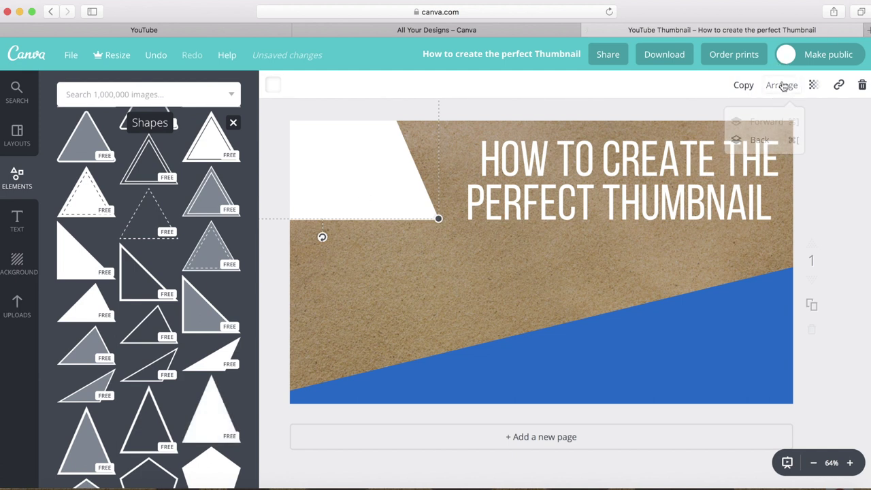
left_click(760, 141)
left_click(470, 111)
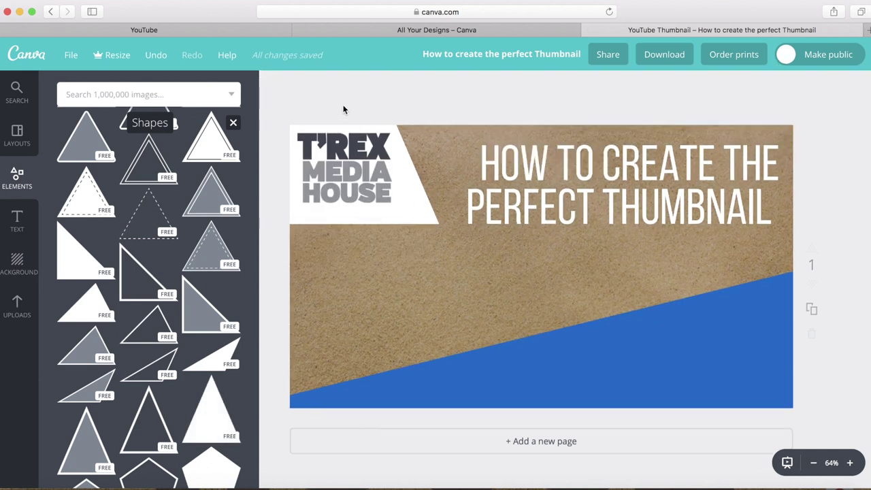
left_click(422, 209)
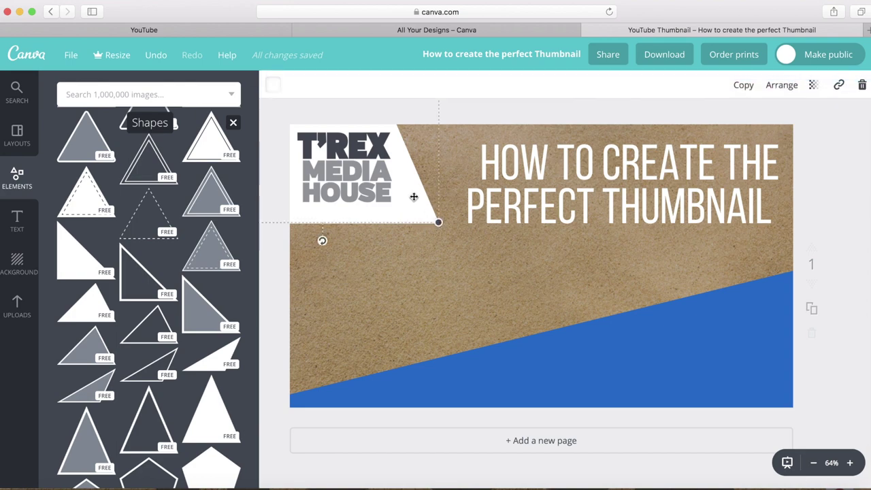
left_click(274, 86)
left_click(305, 146)
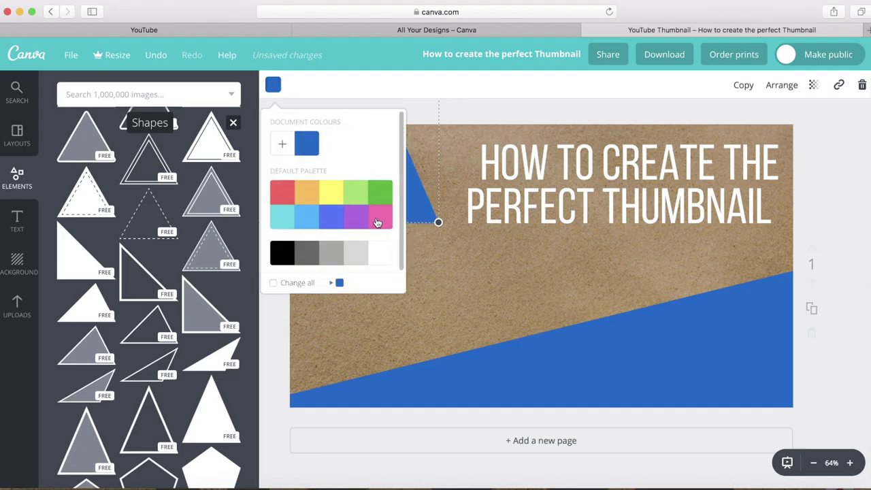
left_click(415, 224)
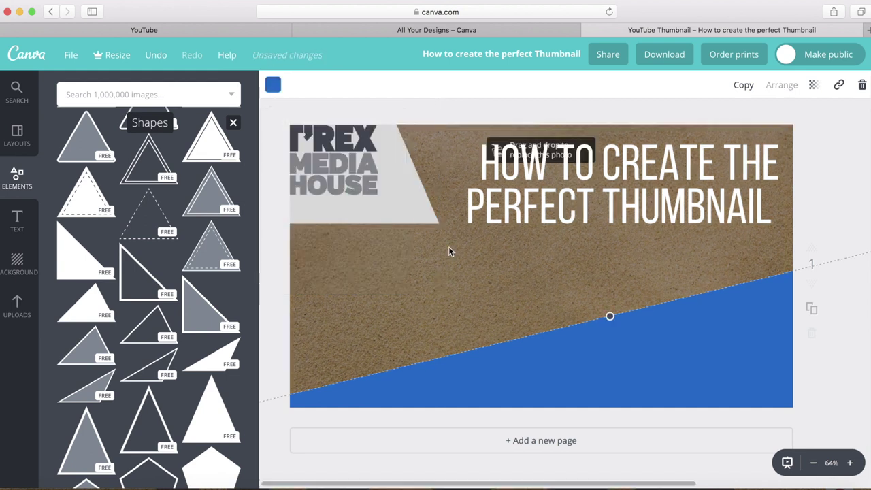
left_click(822, 218)
Nudge the logo, move the title onto the red banner, raise the banner and delete the grey shape.
mouse_move(343, 164)
left_mouse_down()
mouse_move(820, 373)
mouse_move(361, 179)
left_mouse_up()
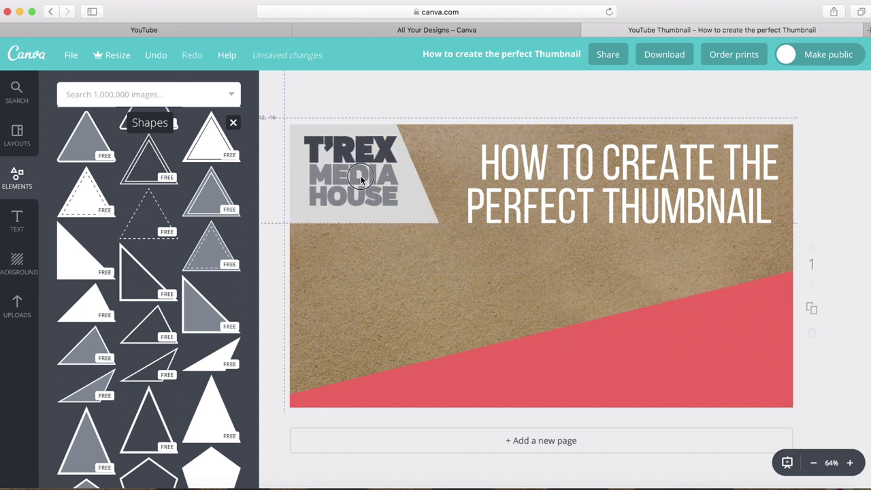
left_click_drag(671, 184, 669, 354)
left_click(738, 284)
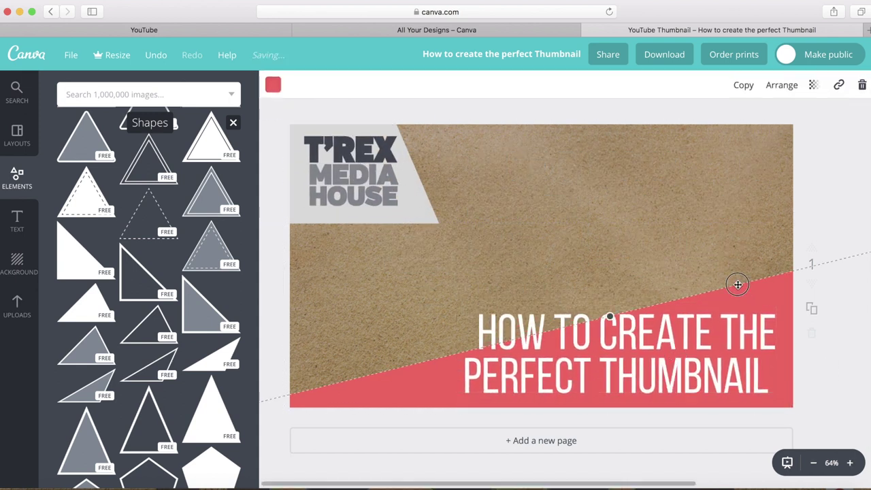
left_click_drag(738, 285, 738, 247)
left_click(432, 217)
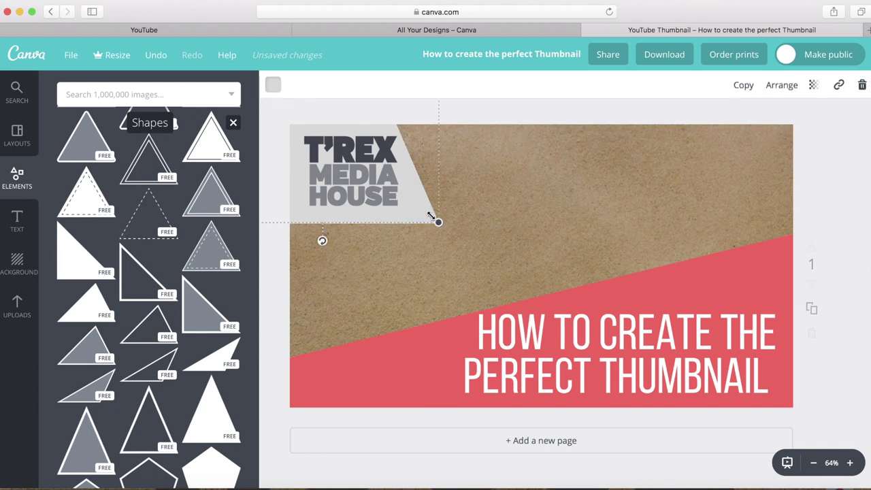
key("Delete")
Enlarge the 'By CHEATING!!' caption to font size 42.
left_click(418, 220)
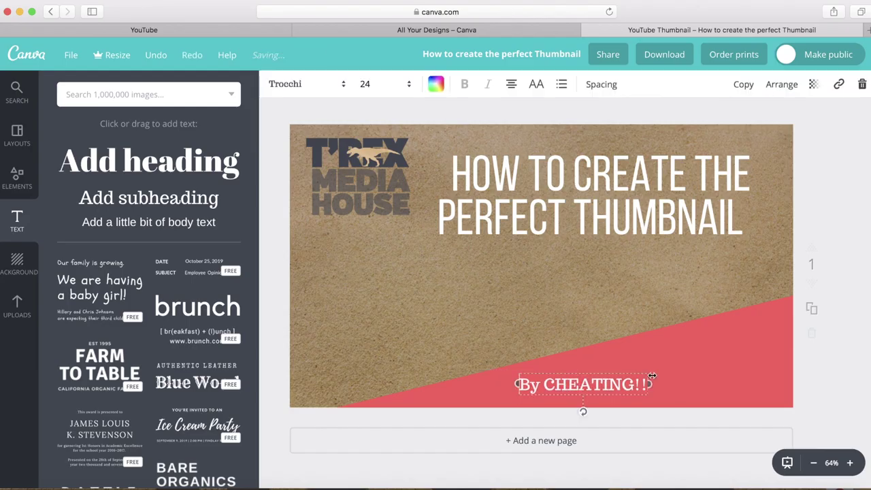
left_click_drag(652, 384, 753, 385)
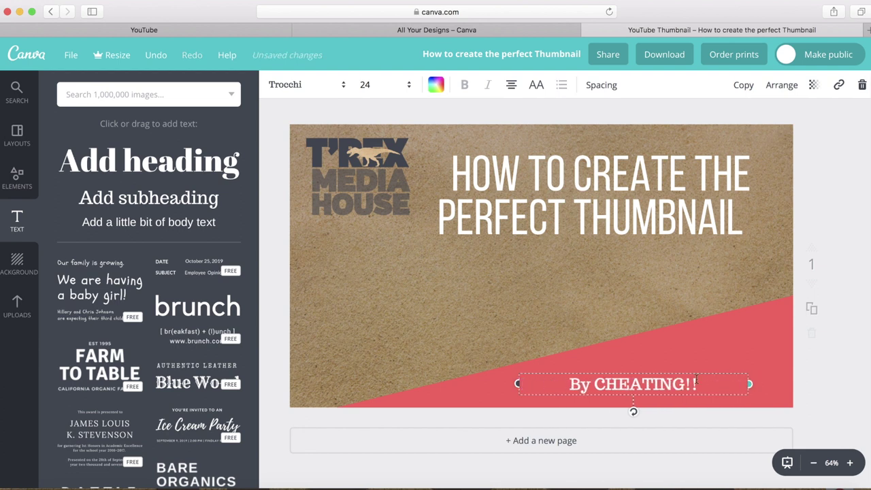
left_click(849, 355)
left_click(634, 387)
left_click(385, 84)
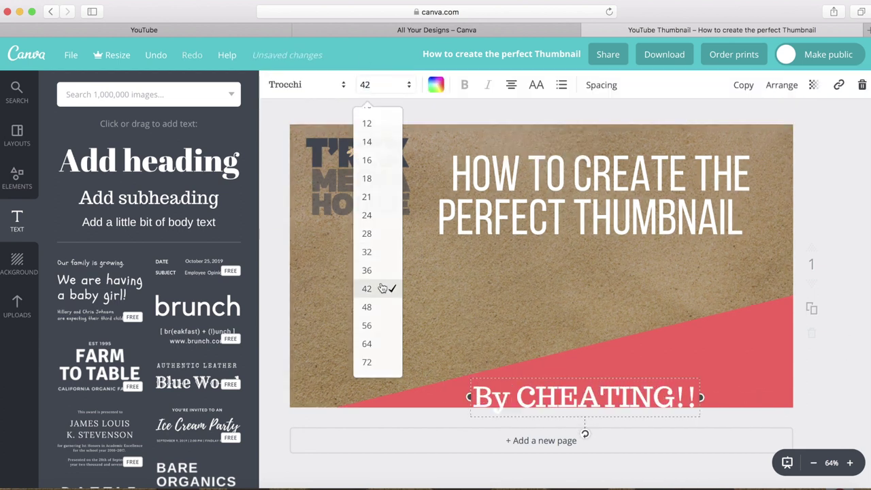
Tilt and enlarge the title heading so it runs diagonally.
left_click(366, 285)
left_click_drag(447, 218, 505, 268)
left_click(505, 269)
mouse_move(589, 252)
left_mouse_down()
mouse_move(550, 341)
mouse_move(576, 334)
mouse_move(380, 294)
left_mouse_up()
Add a triangle behind the top-left logo, sent backward and coloured light grey.
left_click(17, 178)
scroll(127, 364, "down", 5)
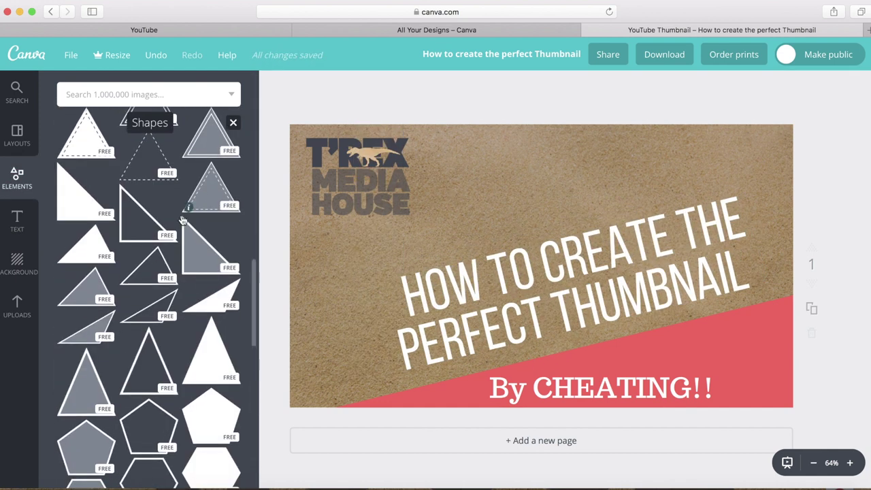
mouse_move(204, 225)
left_mouse_down()
mouse_move(510, 215)
mouse_move(566, 234)
left_mouse_up()
key("super+bracketleft")
left_click(294, 85)
left_click(356, 251)
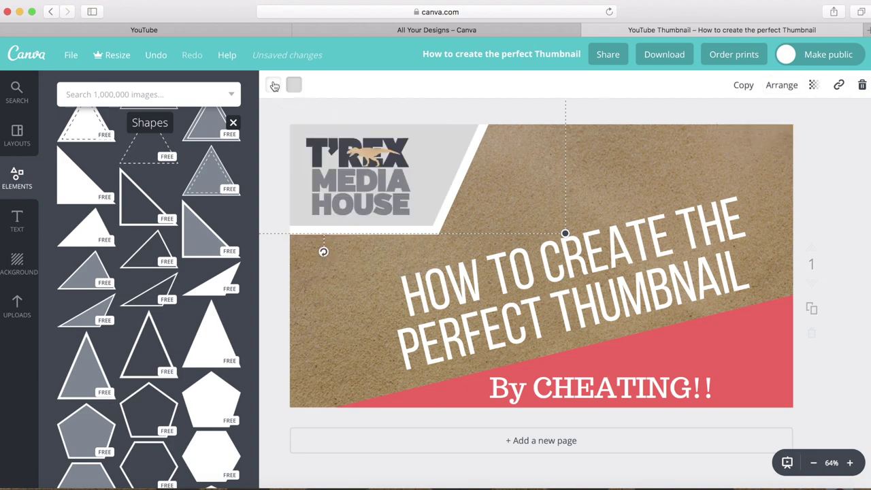